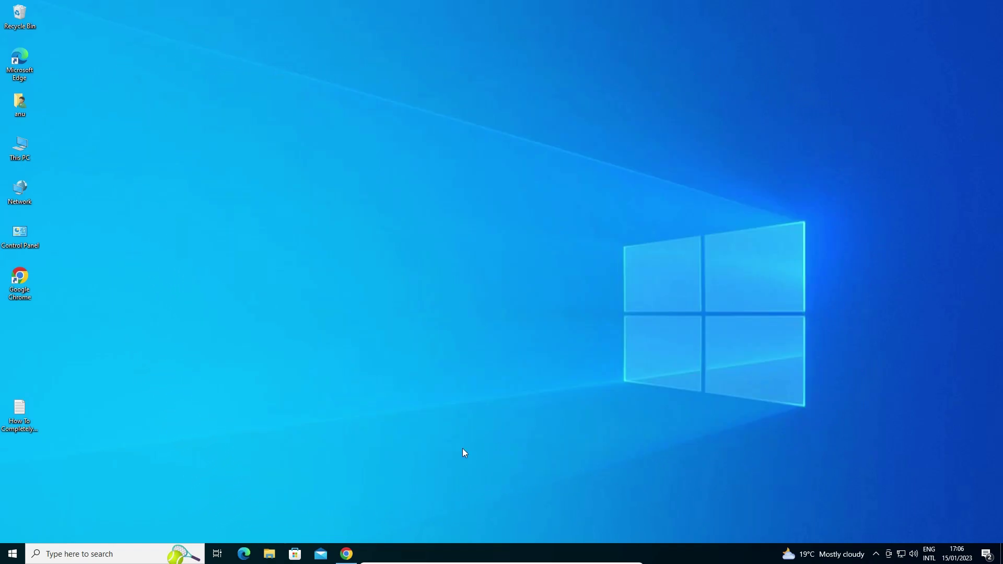
left_click(346, 554)
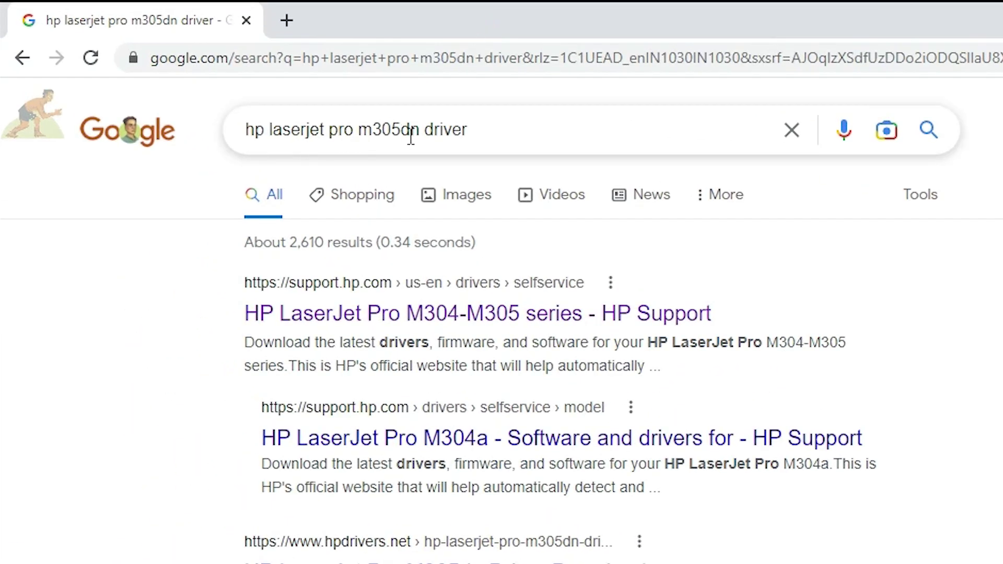
key("Return")
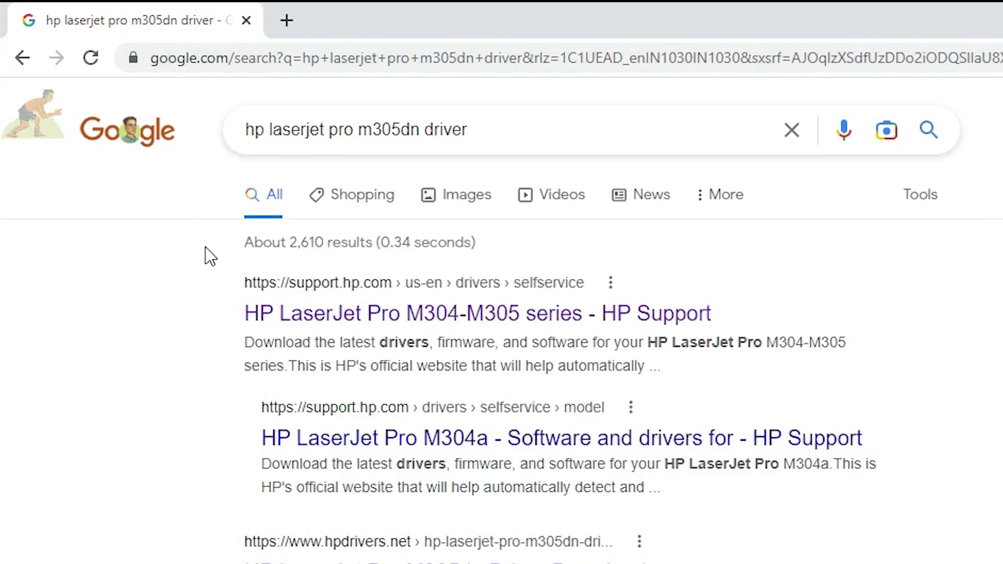
Open HP Support in a new tab and download the M305dn Full Software Solution (118.8 MB).
right_click(381, 287)
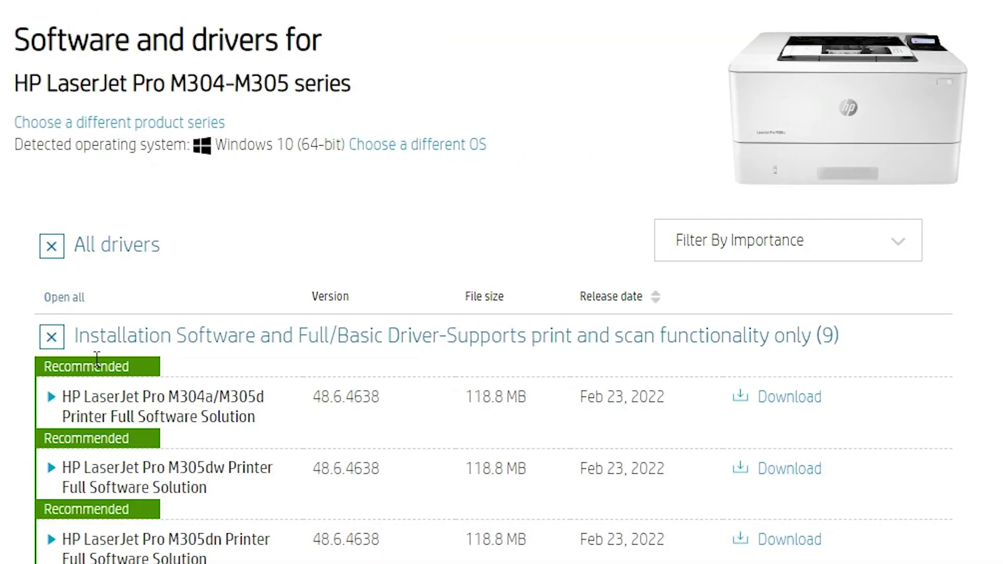
scroll(371, 397, "down", 3)
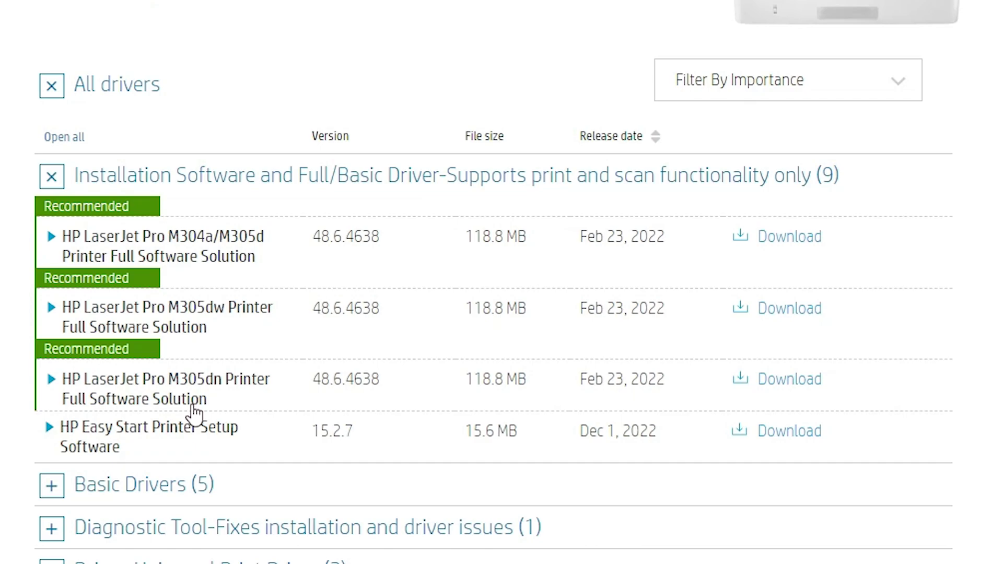
left_click(744, 380)
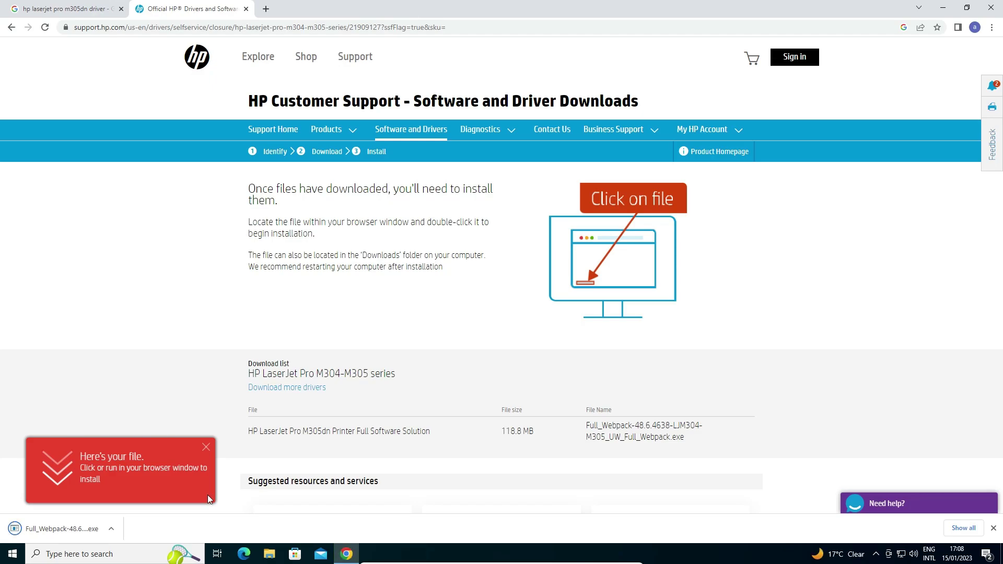
Move Full_Webpack-48.6.4638-LJM304-M305_UW_Full_Webpack.exe from the Downloads folder onto the desktop.
left_click(965, 528)
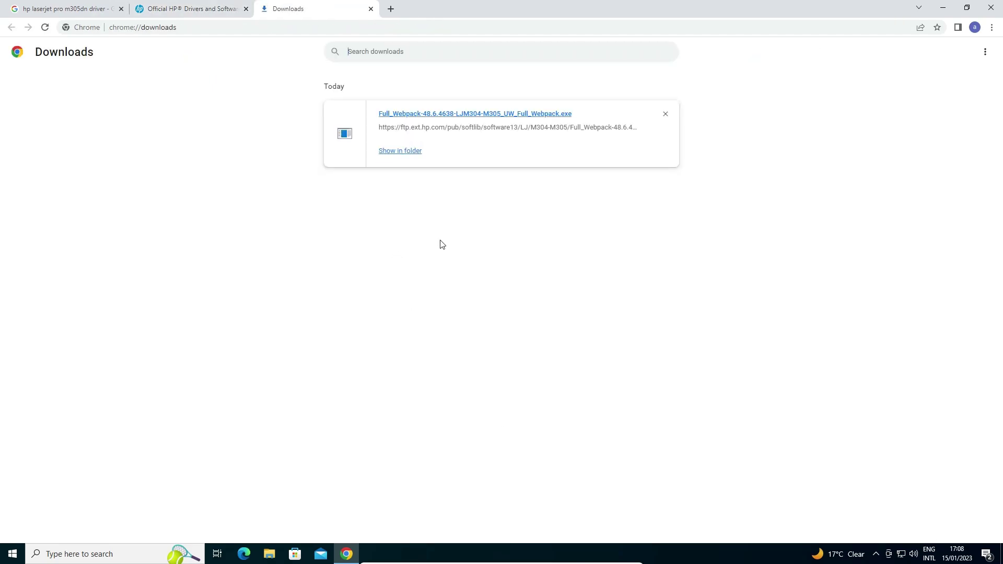
left_click(415, 152)
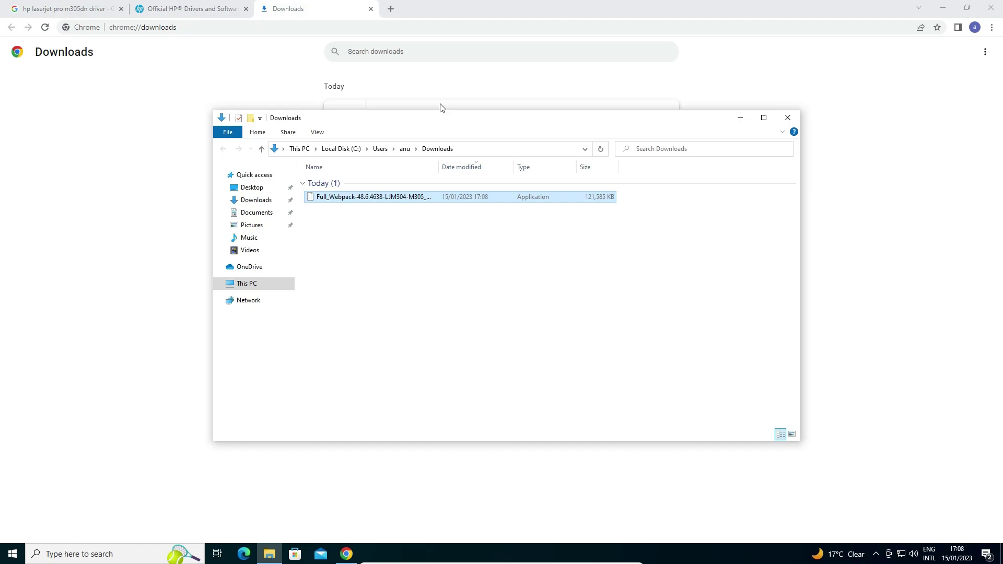
left_click(950, 7)
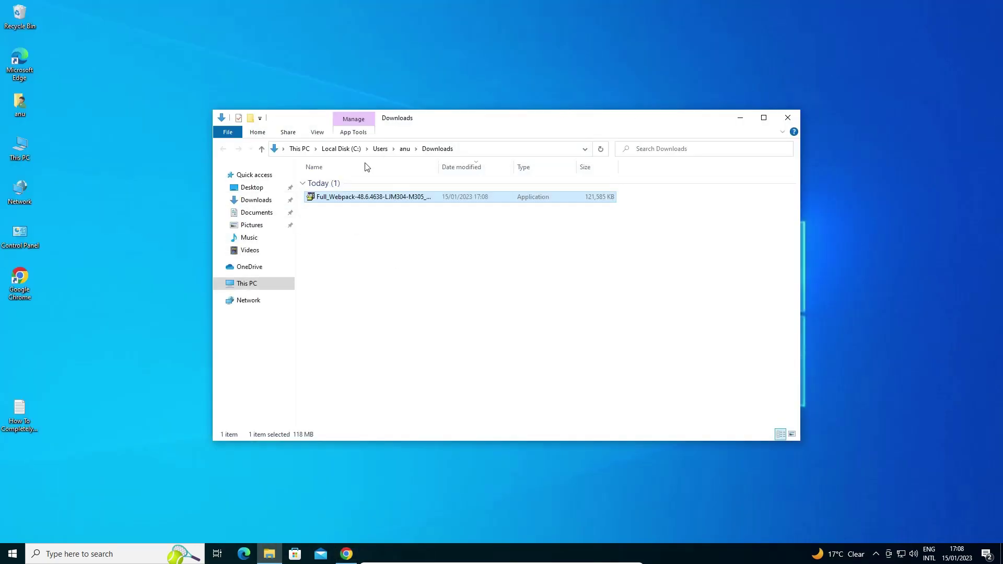
left_click_drag(354, 197, 135, 264)
left_click(788, 117)
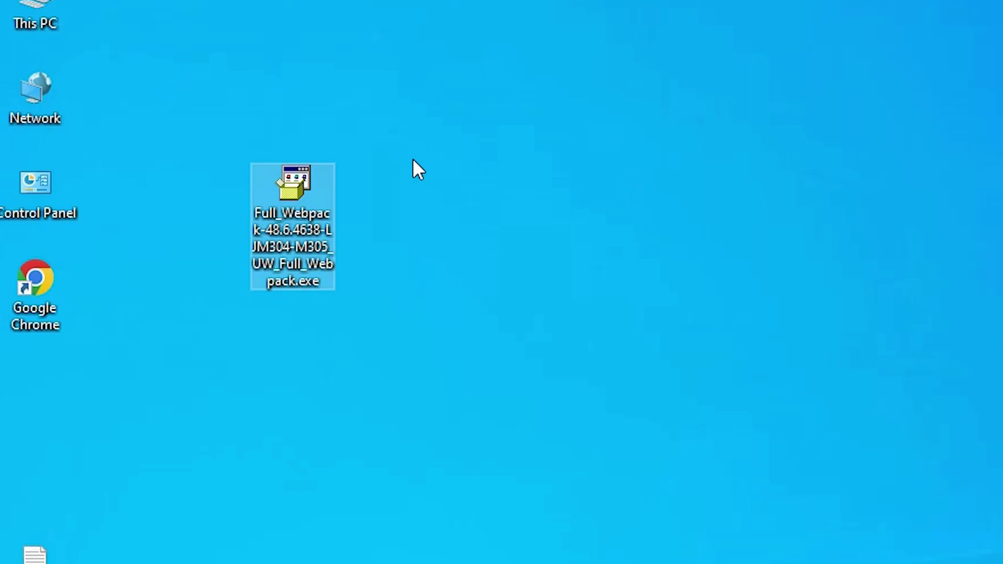
Extract the Full_Webpack installer with WinRAR into its own folder on the desktop.
right_click(326, 214)
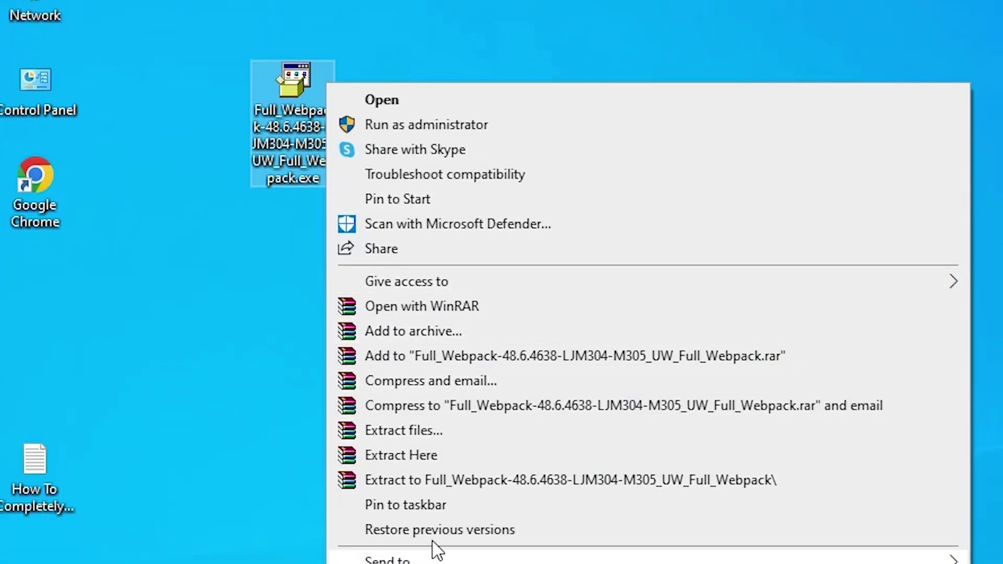
left_click(415, 434)
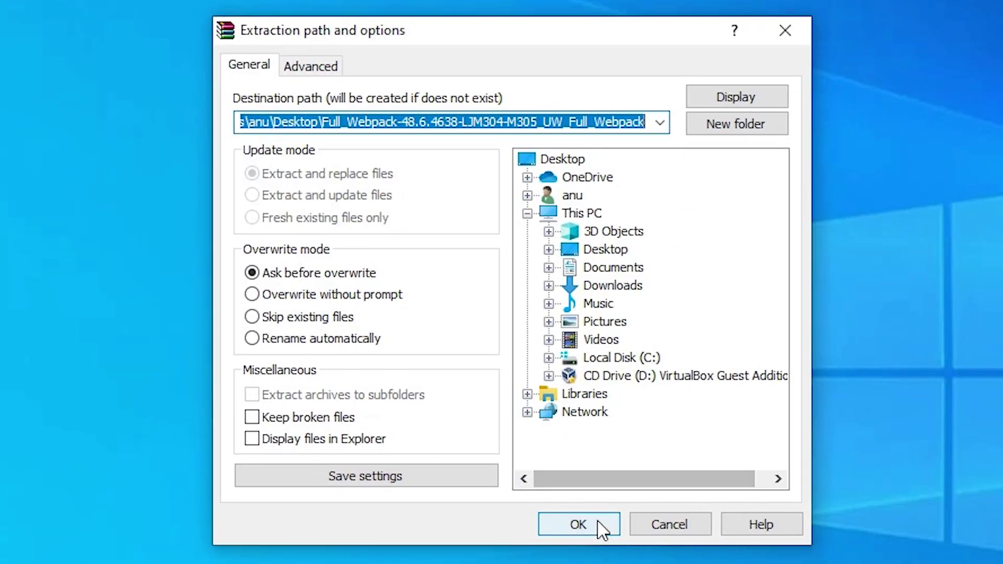
left_click(601, 528)
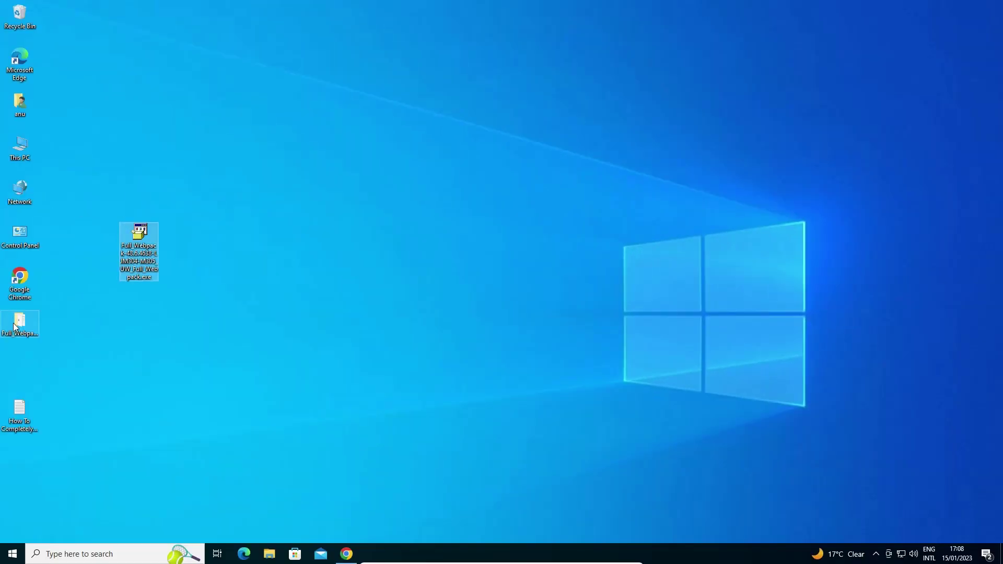
Open the extracted Full_Webpack folder to check its 136 driver files, then close it.
left_click(17, 330)
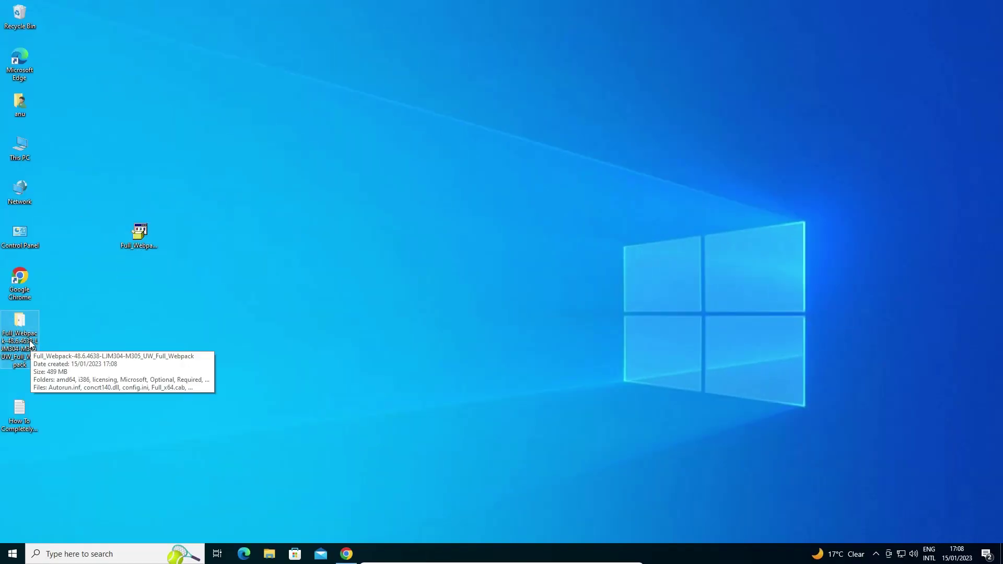
double_click(27, 341)
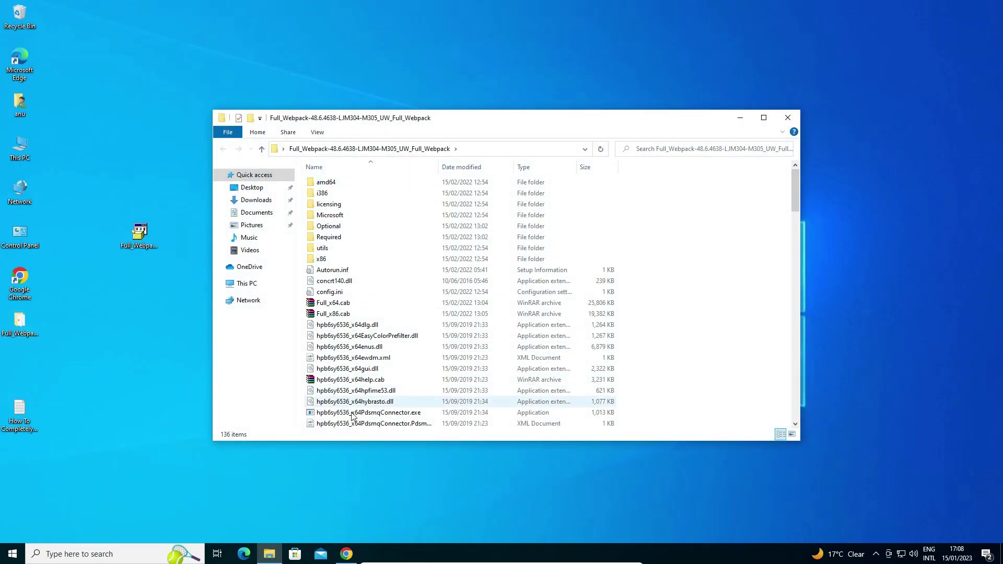
scroll(433, 365, "down", 20)
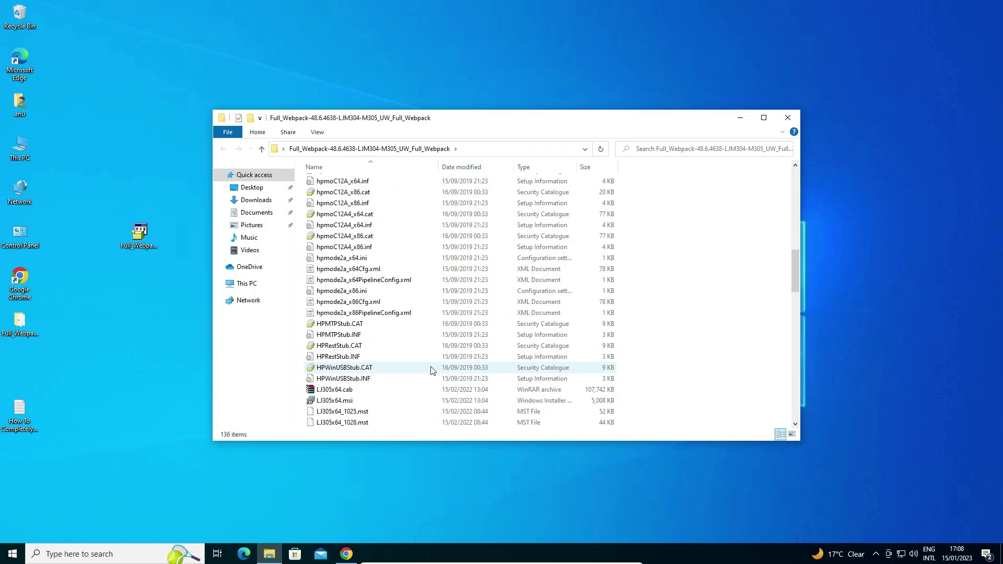
left_click(795, 121)
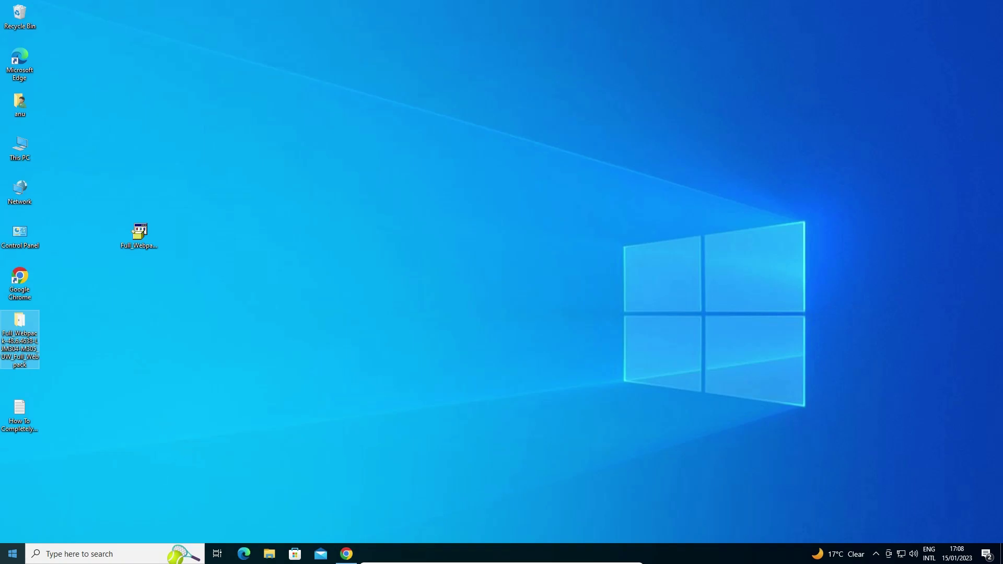
Open Control Panel's Devices and Printers and start Add a printer to search for devices.
left_click(2, 560)
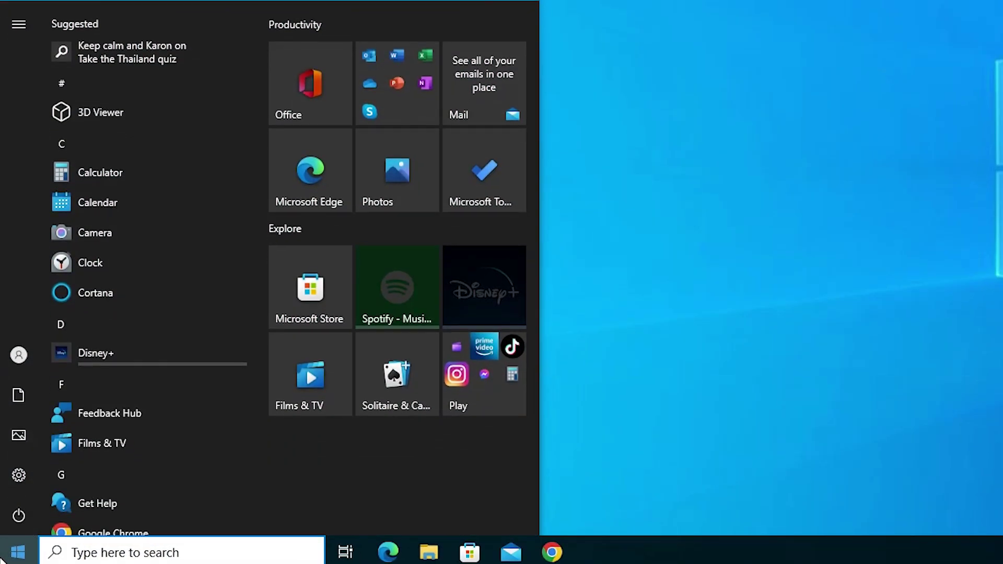
type("co")
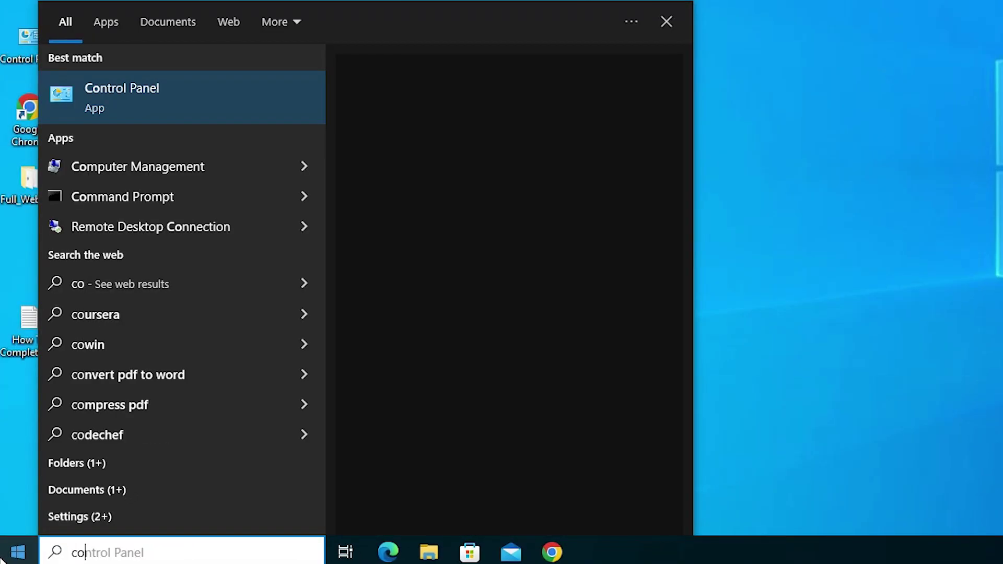
left_click(226, 98)
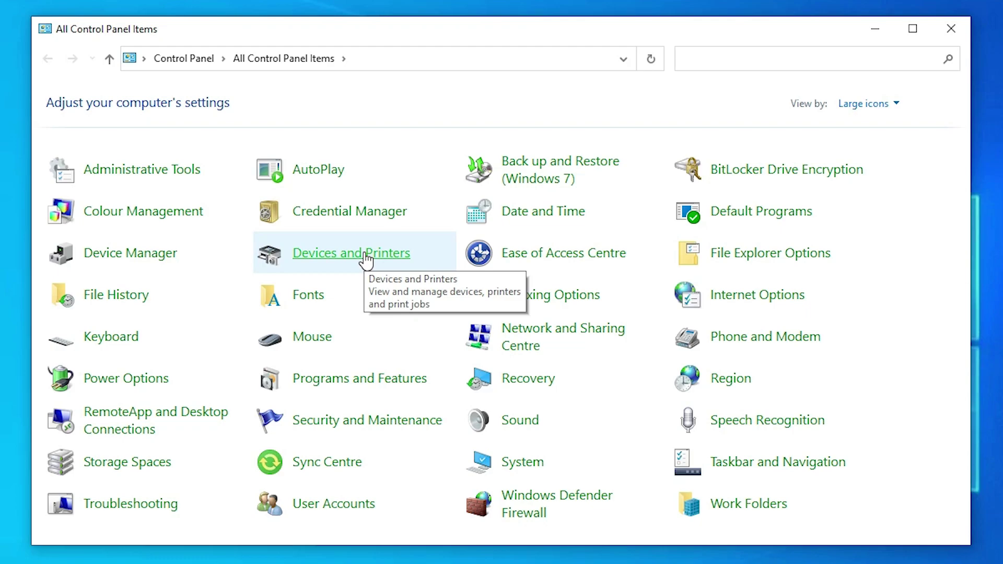
left_click(365, 253)
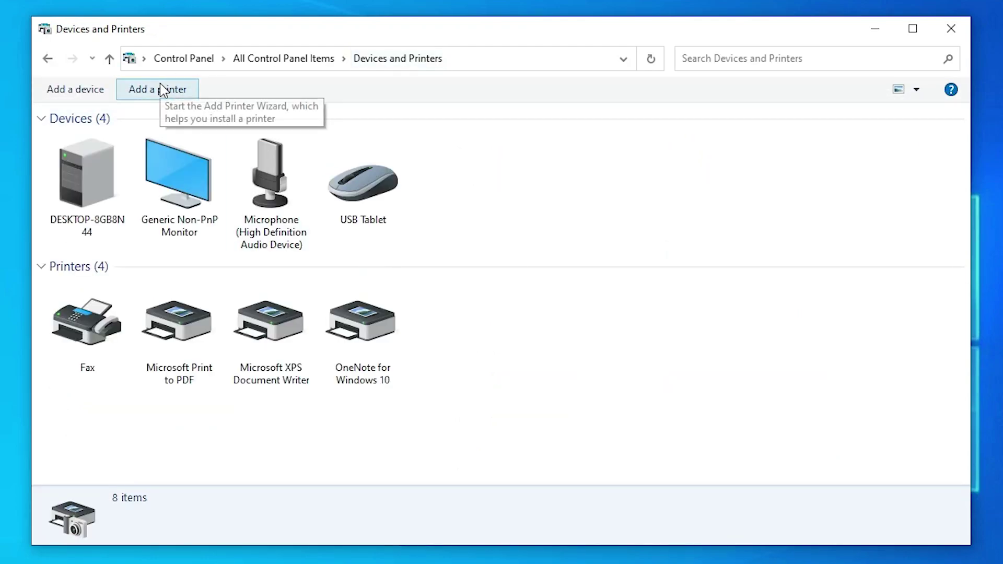
left_click(184, 93)
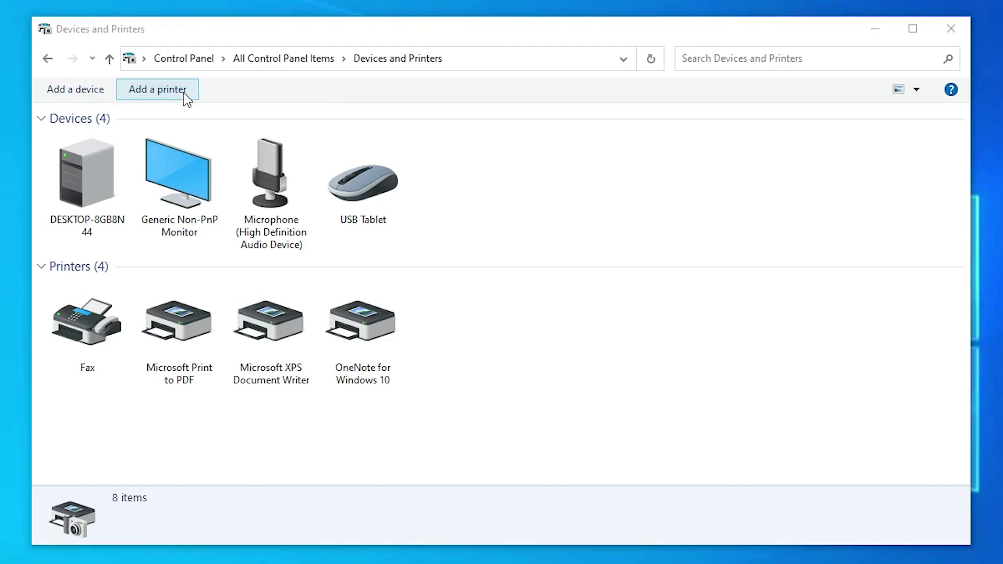
left_click(883, 31)
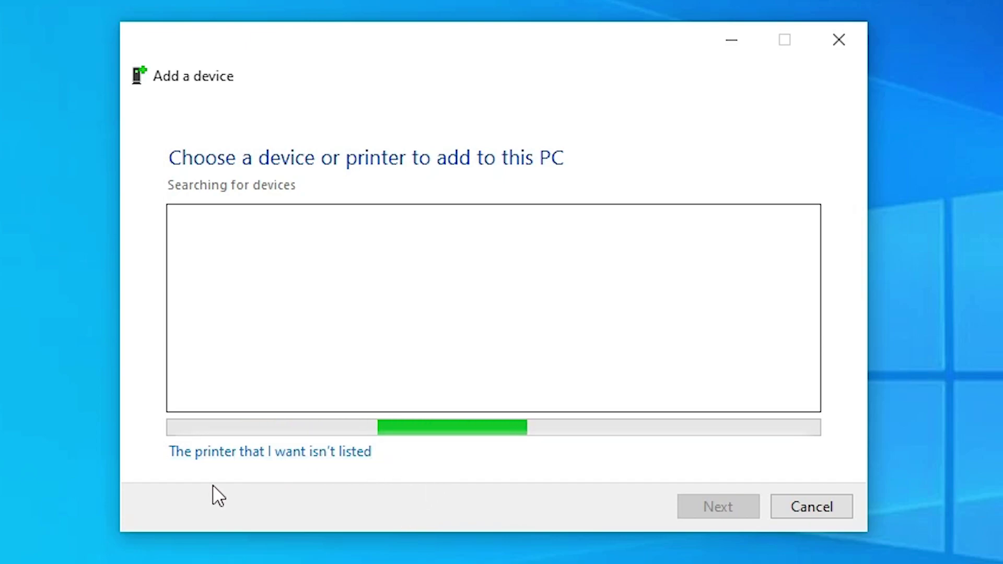
Add a local printer manually on existing port USB001 (Local Port).
left_click(280, 453)
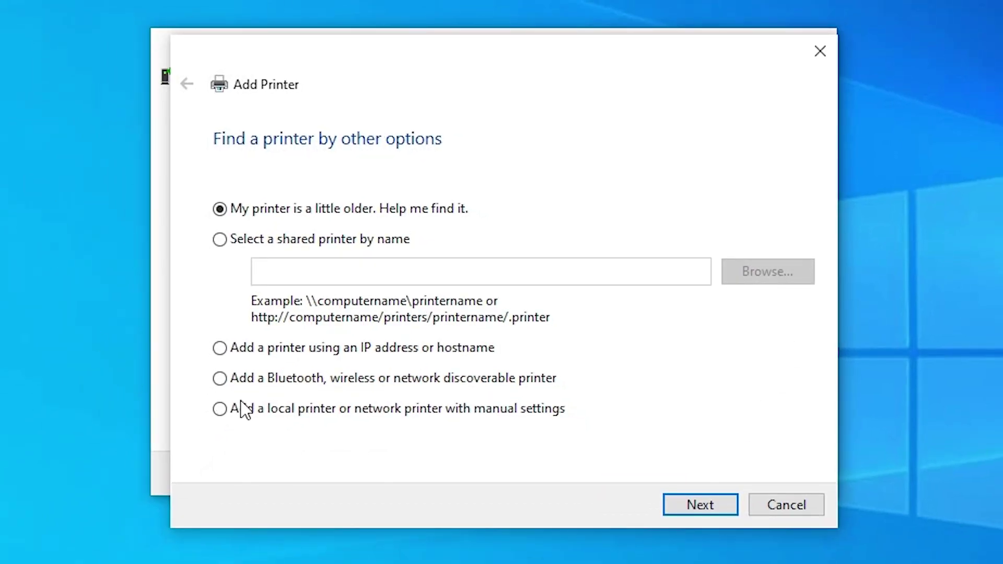
left_click(259, 409)
left_click(679, 512)
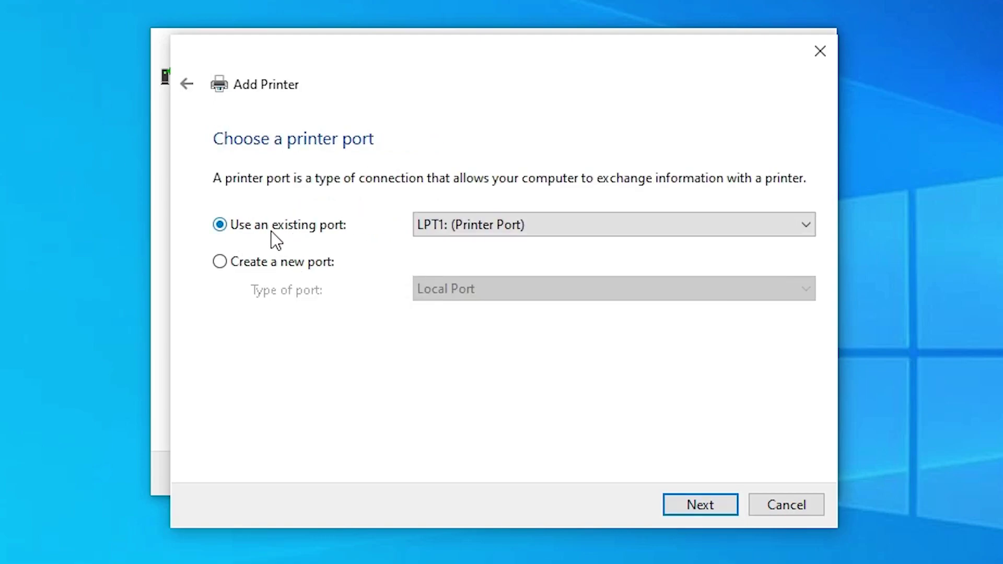
left_click(456, 226)
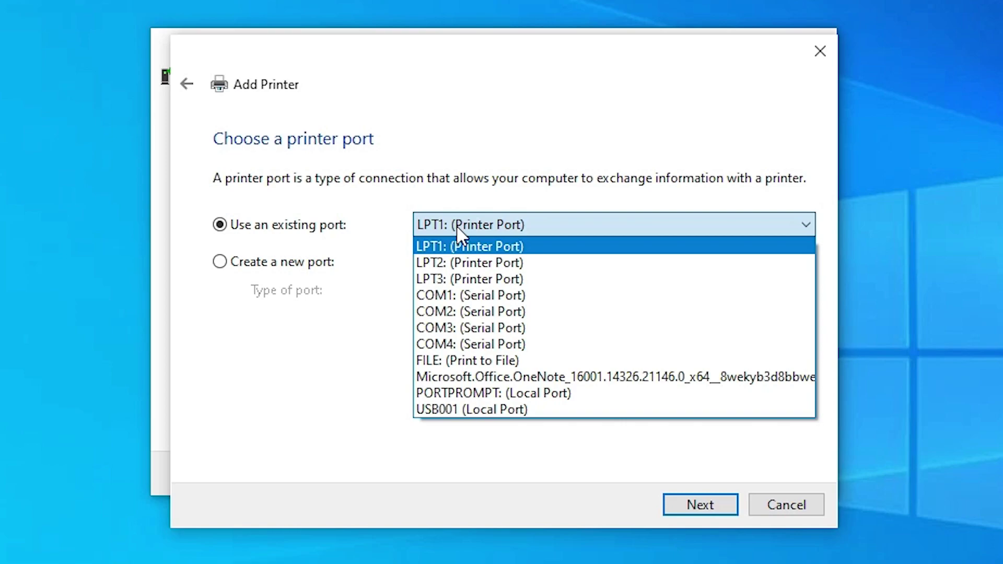
left_click(491, 409)
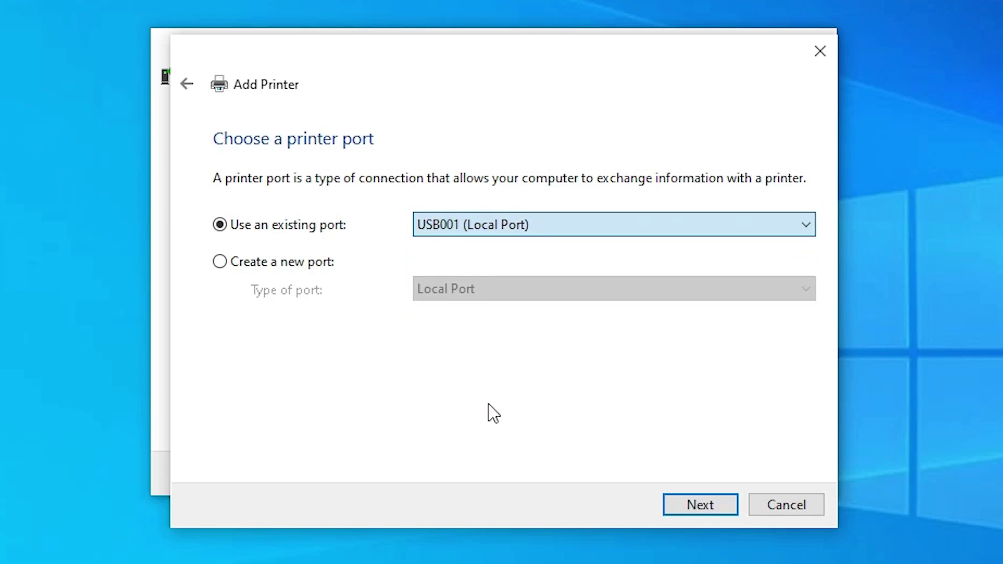
left_click(715, 495)
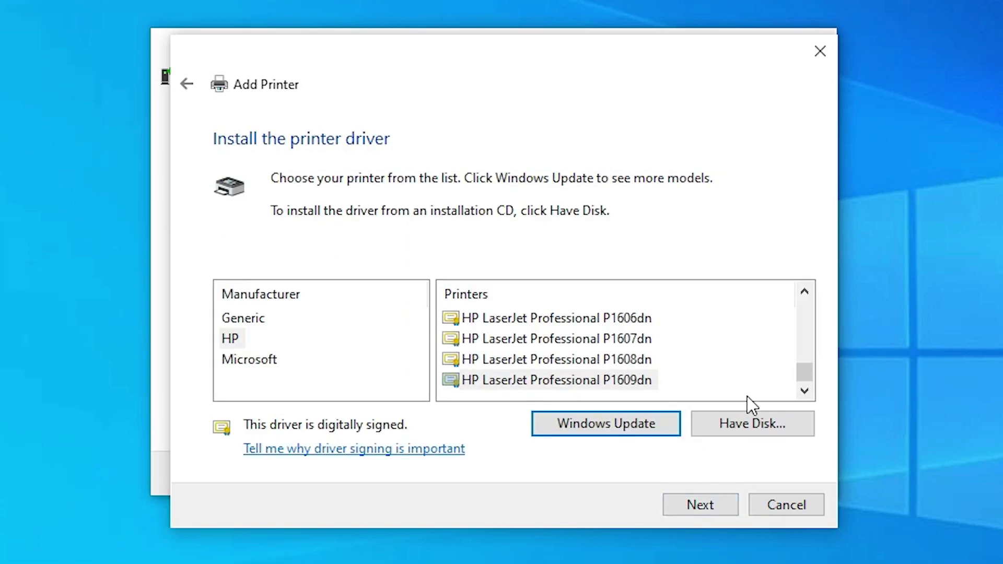
Load drivers from disk using Autorun.inf in the Desktop's Full_Webpack folder.
left_click(751, 432)
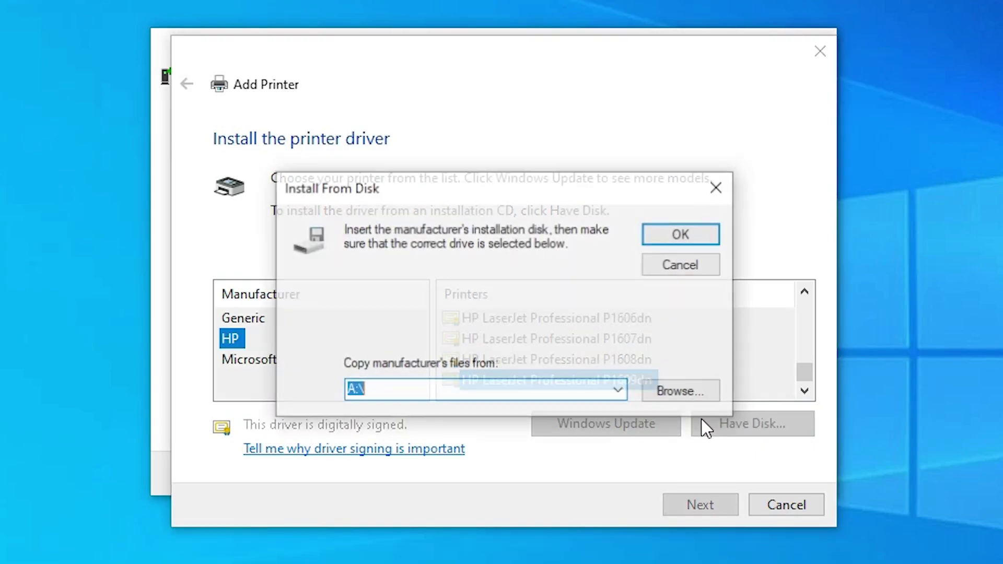
left_click(695, 393)
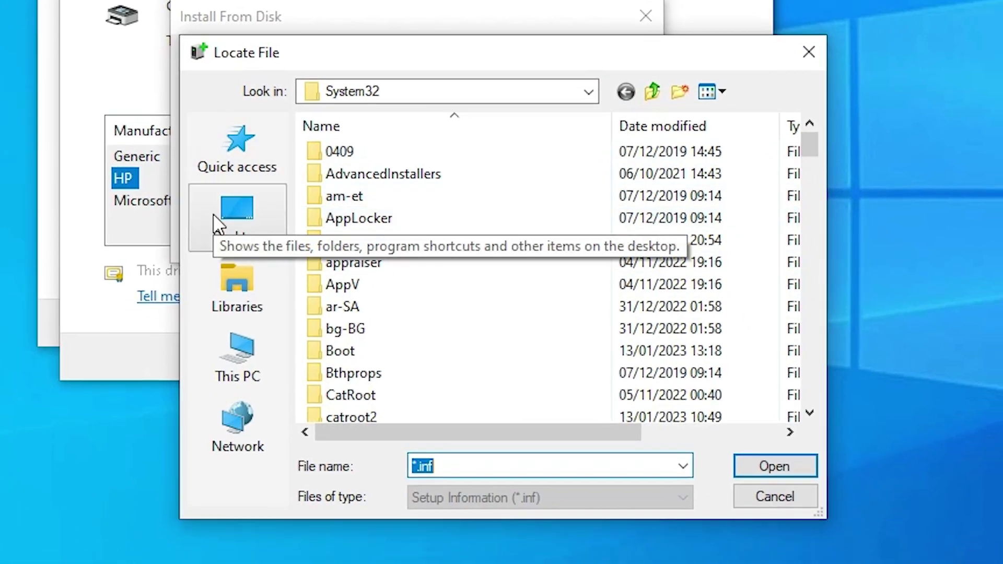
left_click(215, 219)
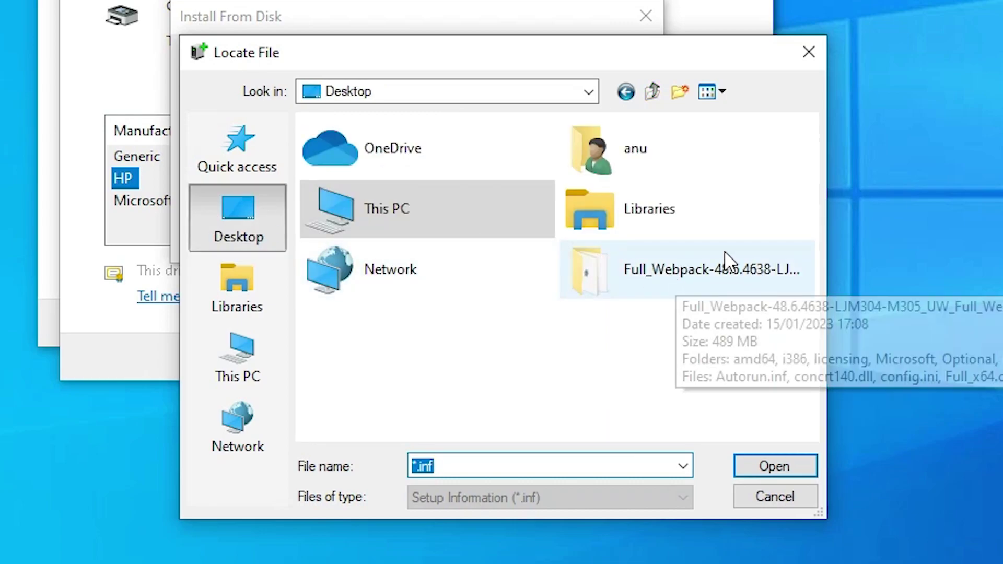
double_click(669, 277)
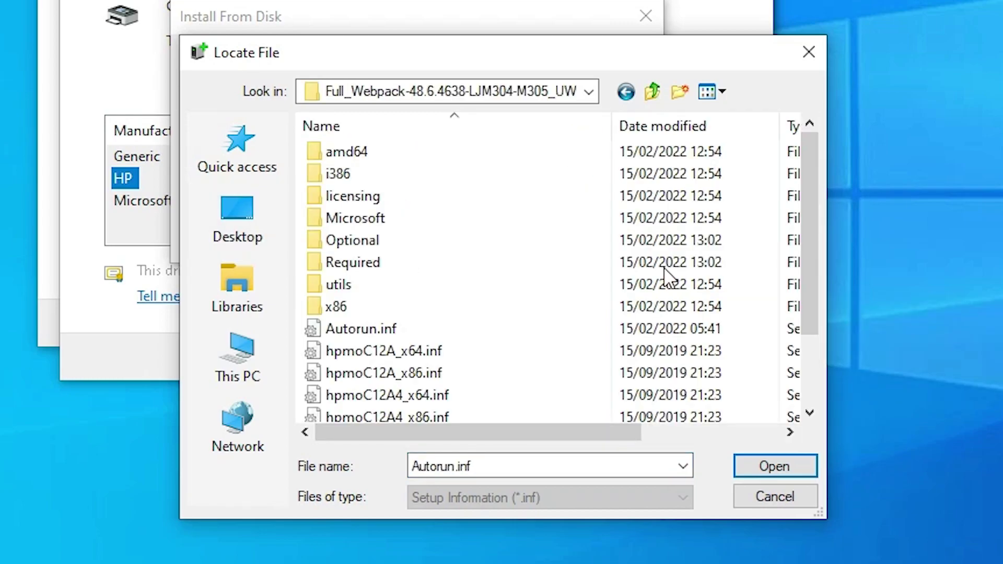
scroll(386, 369, "down", 2)
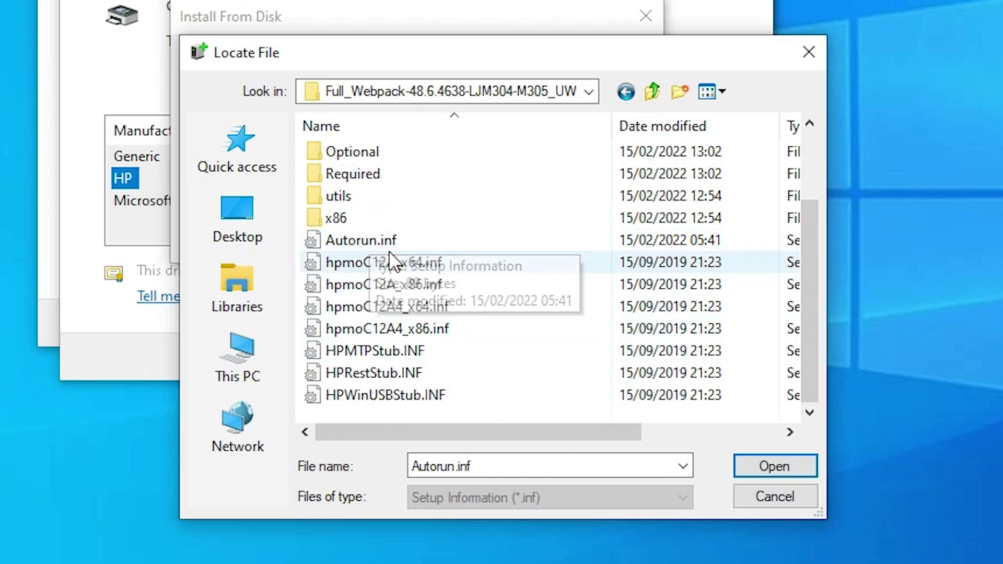
double_click(374, 240)
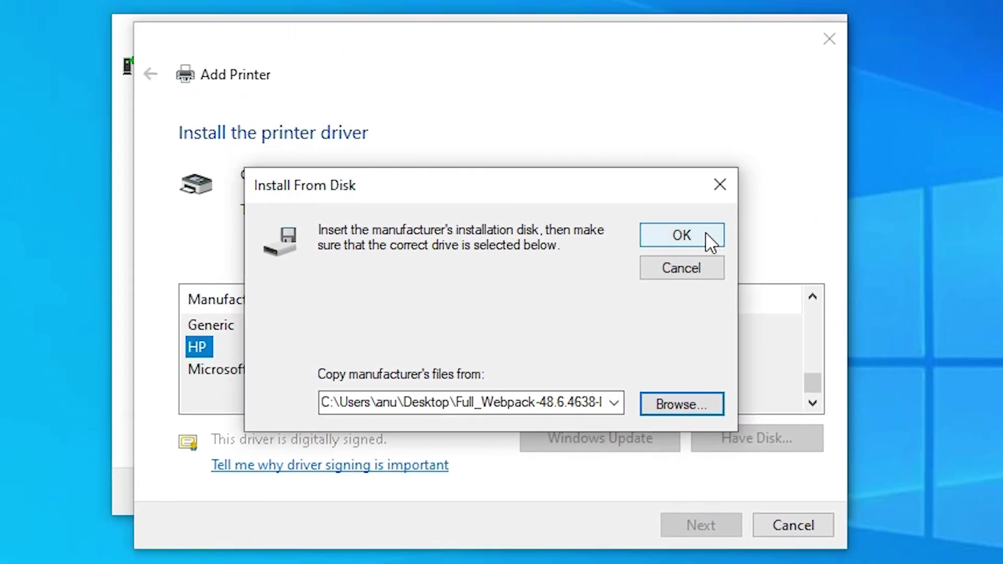
left_click(709, 239)
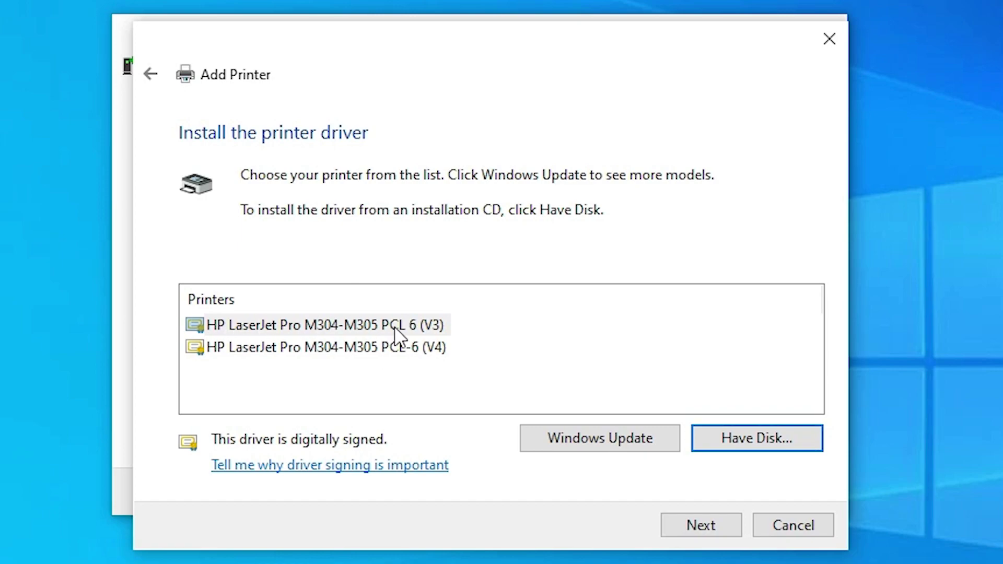
Select the HP LaserJet Pro M304-M305 PCL 6 (V3) driver.
left_click(323, 347)
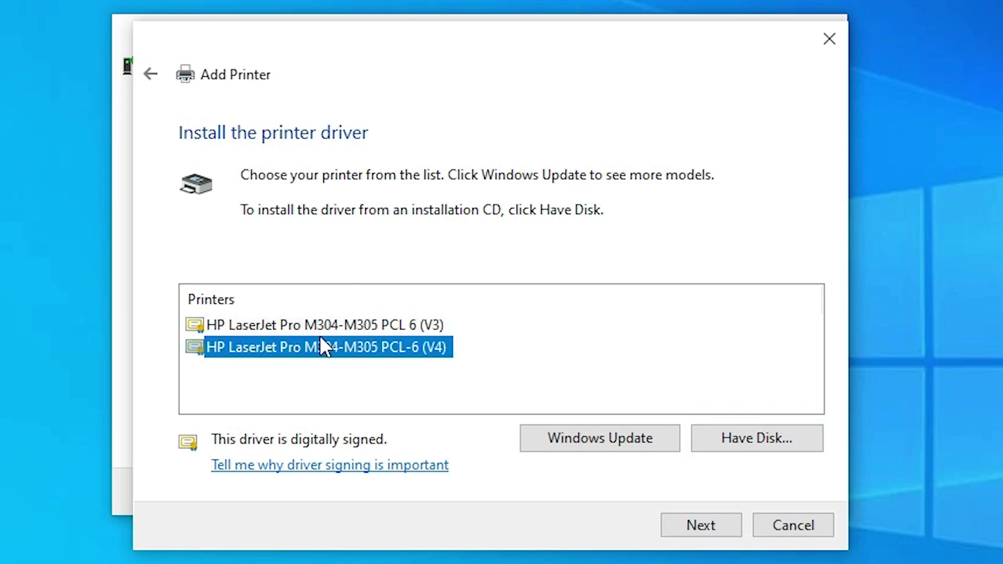
left_click(293, 325)
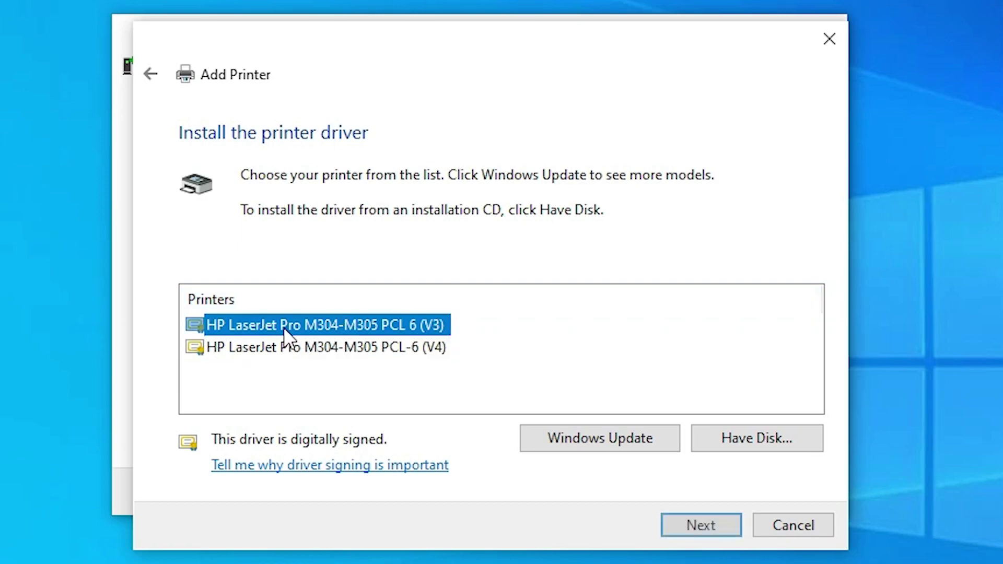
left_click(318, 349)
left_click(342, 327)
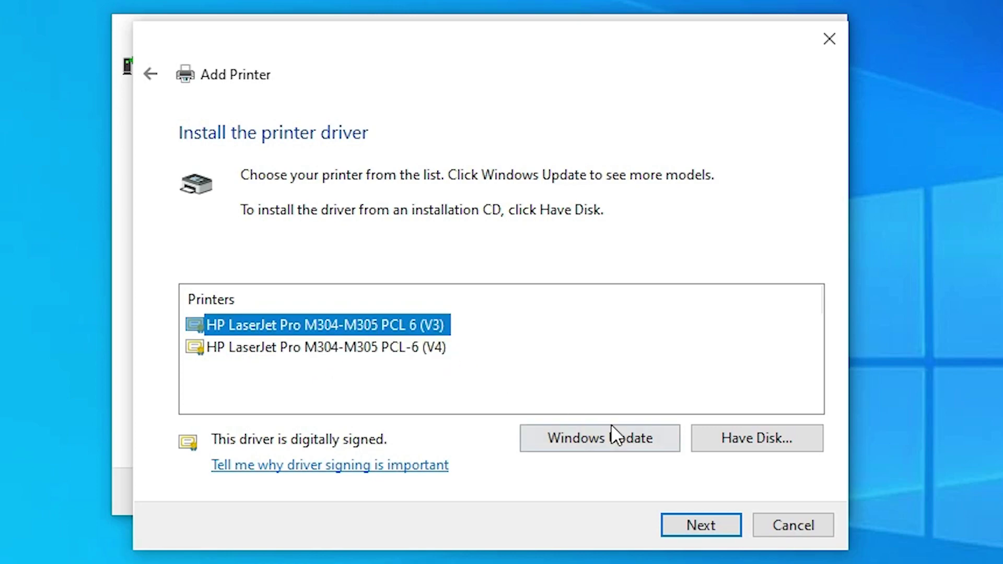
left_click(719, 528)
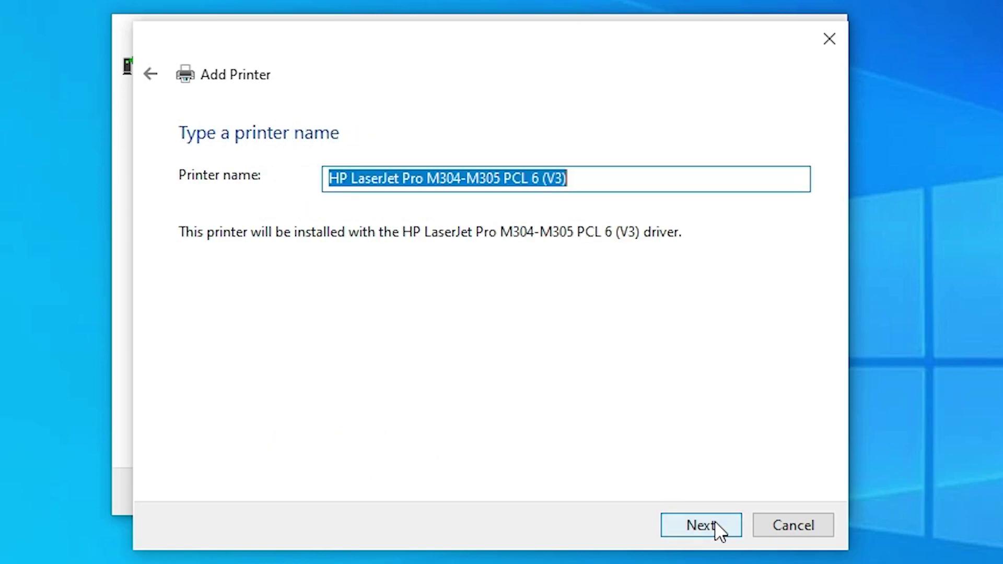
Name the printer 'HP LaserJet Pro M305 dn' and approve the driver installation.
left_click(427, 179)
key("shift+End")
type("M305dn")
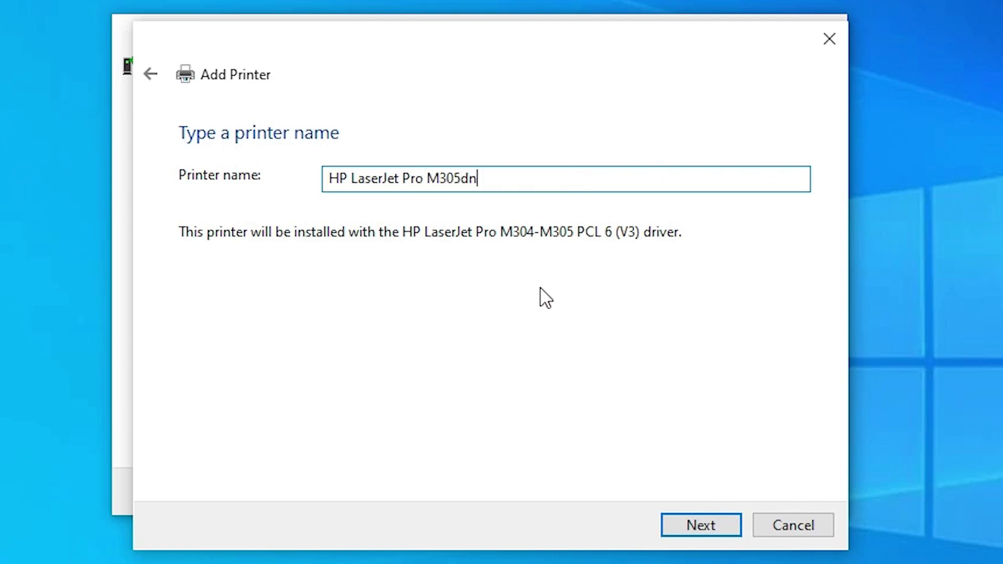
left_click(463, 181)
left_click(727, 530)
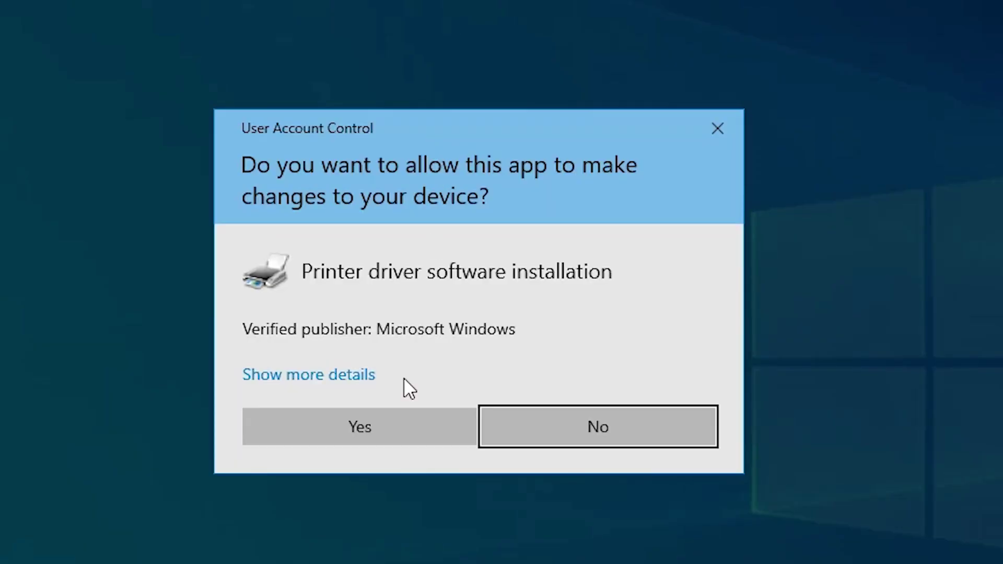
left_click(383, 432)
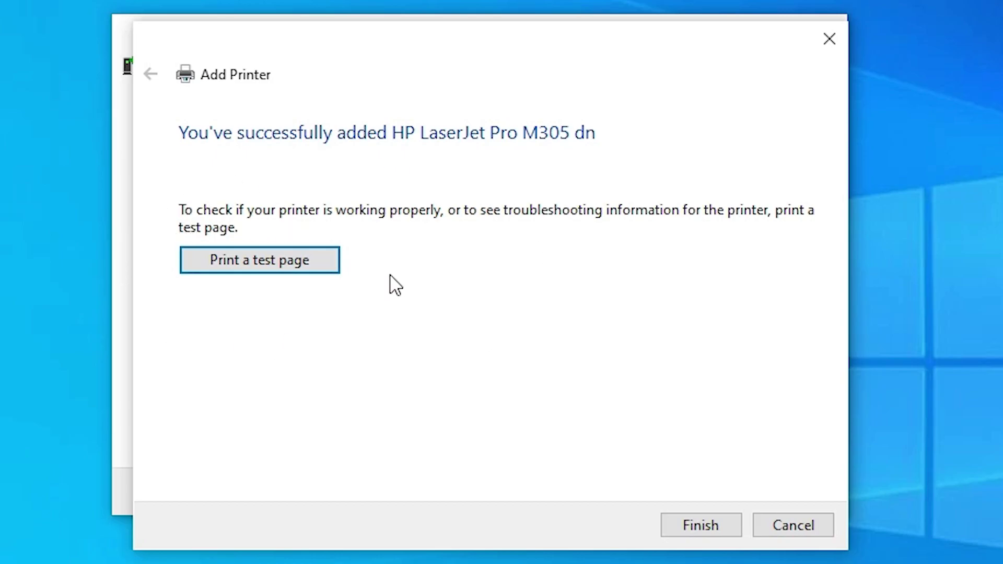
Finish the Add Printer wizard and restore the Devices and Printers window.
left_click(715, 528)
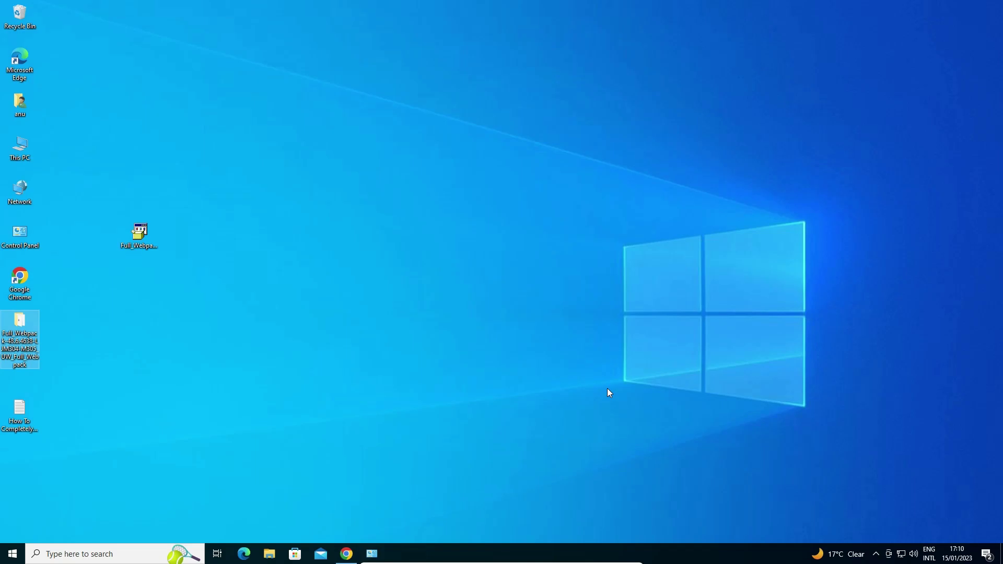
left_click(372, 554)
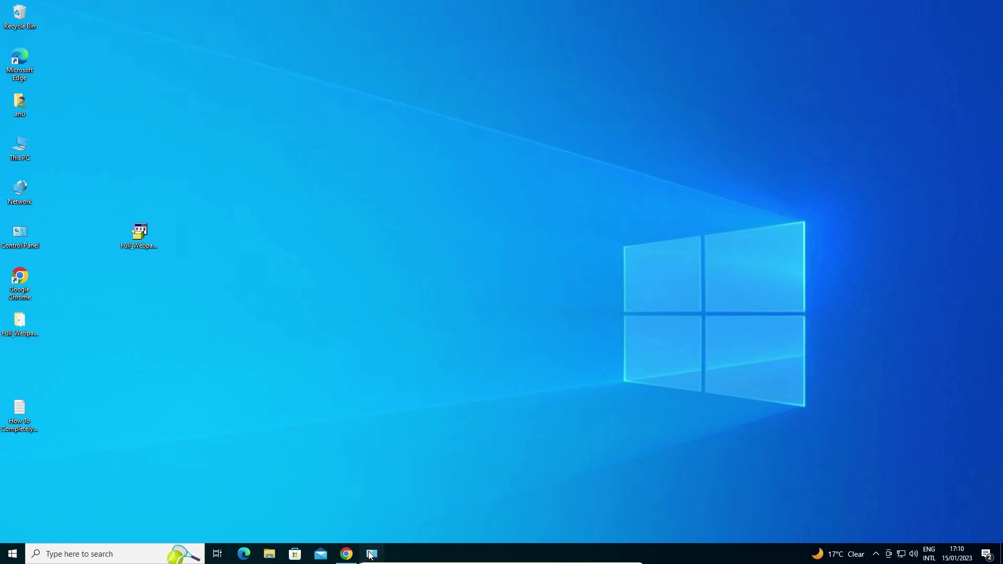